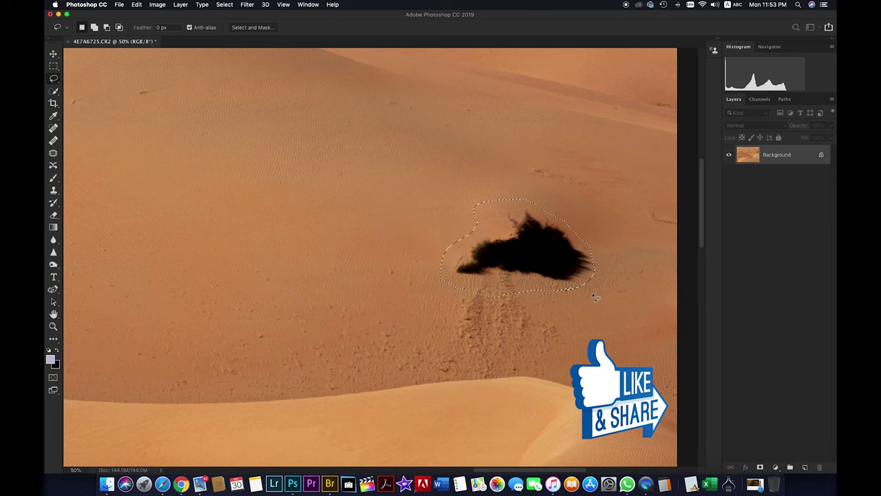
Patch the two dark bushes and their tracks with nearby clean sand using Content-Aware patching.
drag(490, 290, 545, 328)
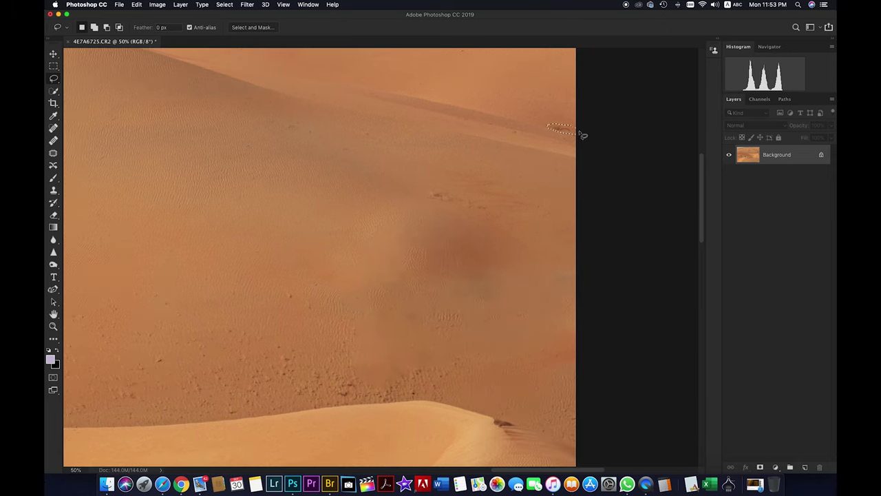
drag(429, 195, 454, 201)
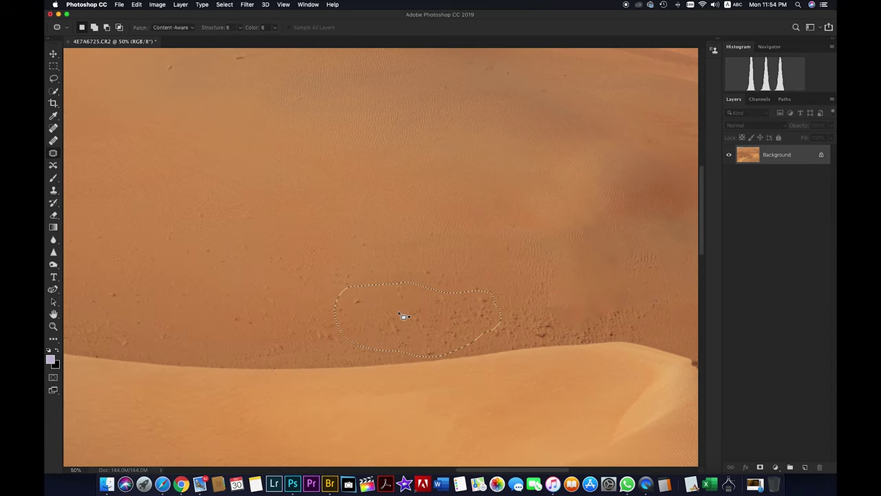
drag(404, 316, 413, 230)
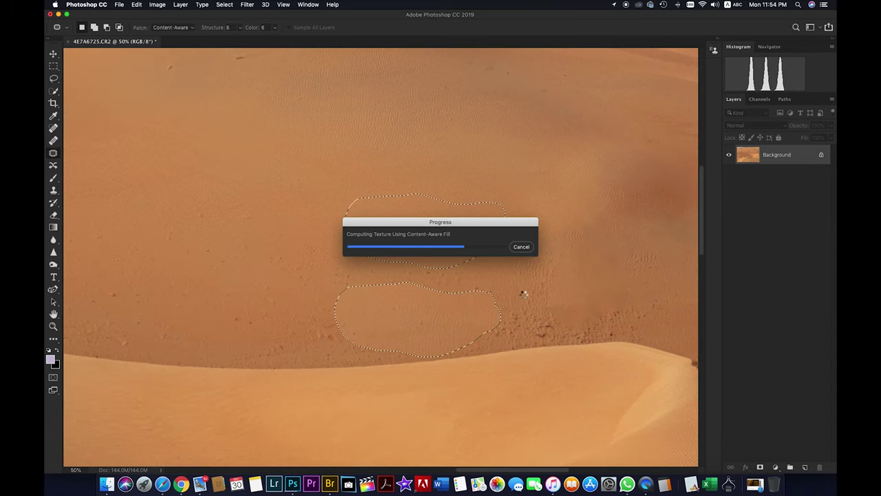
drag(640, 345, 623, 269)
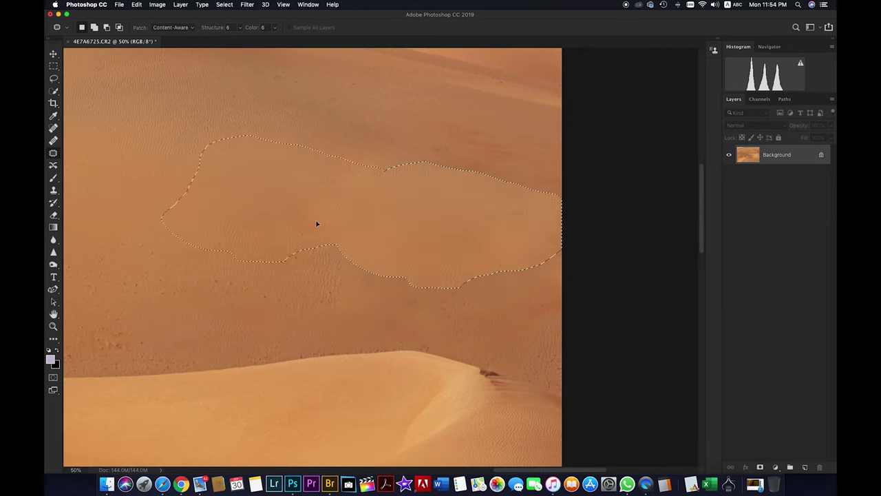
drag(317, 223, 296, 219)
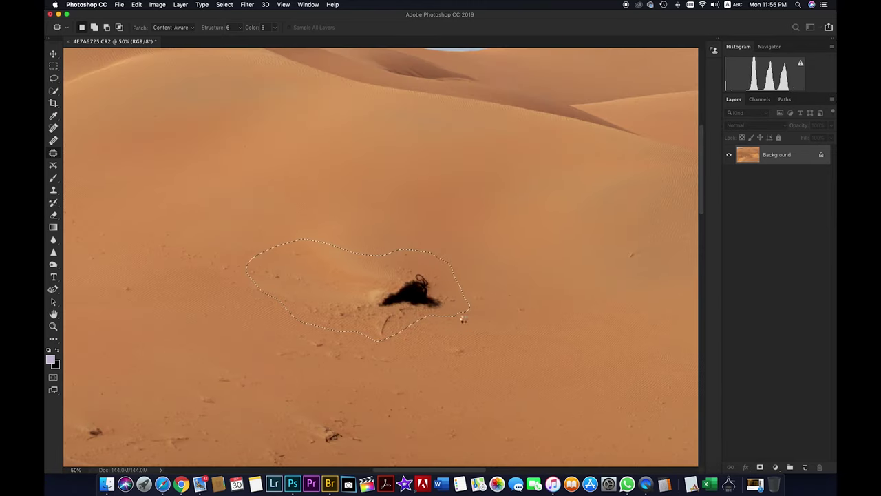
drag(464, 318, 544, 298)
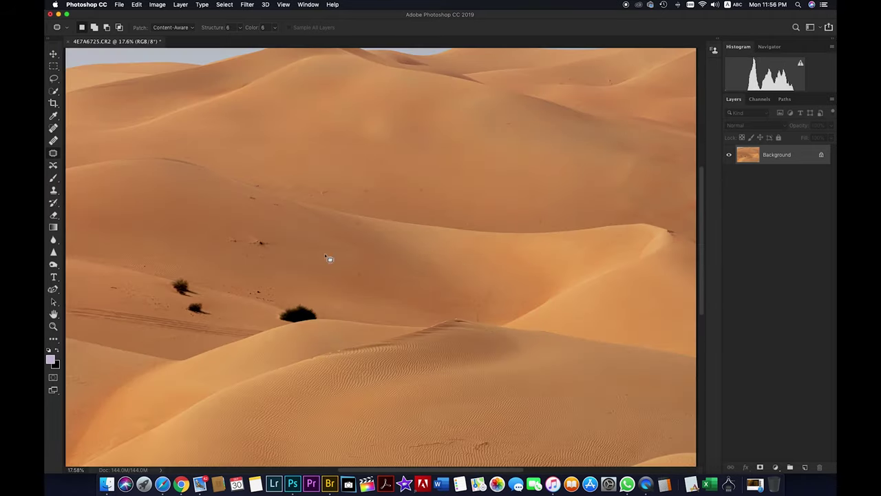
Patch the dark specks beside the crest bush, then the large bush itself, with clean sand.
drag(311, 243, 225, 241)
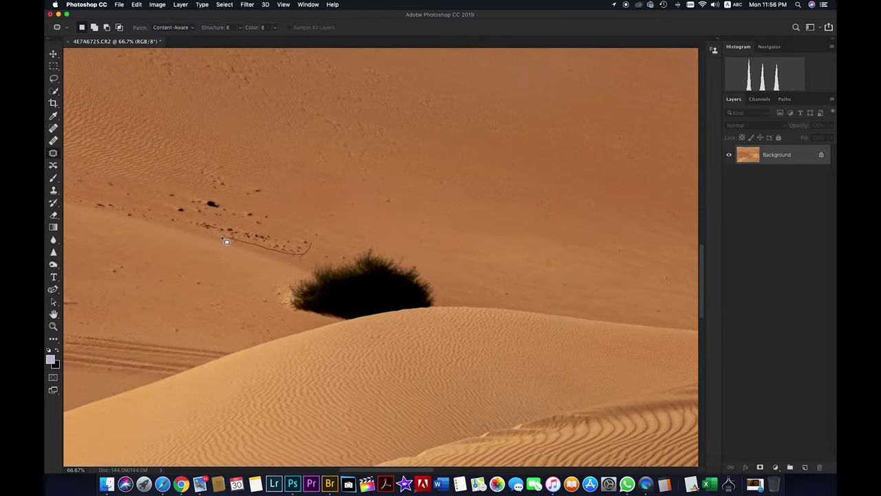
drag(311, 243, 323, 172)
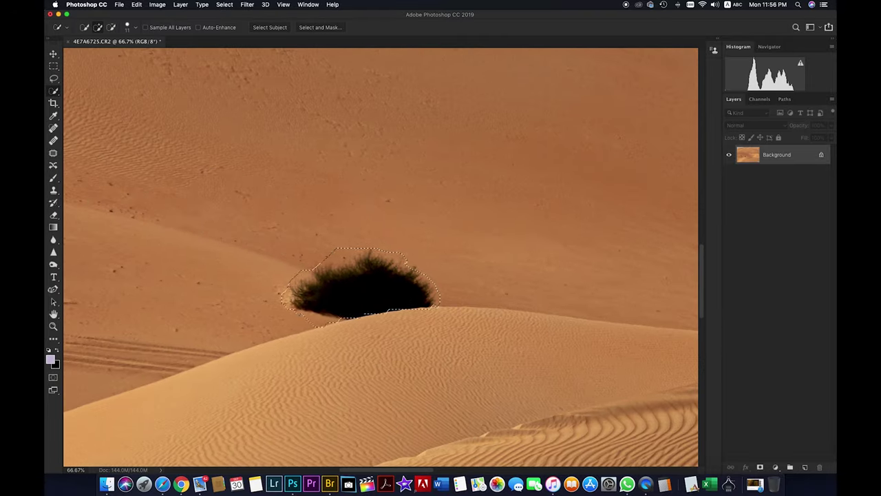
key(j)
drag(361, 285, 448, 221)
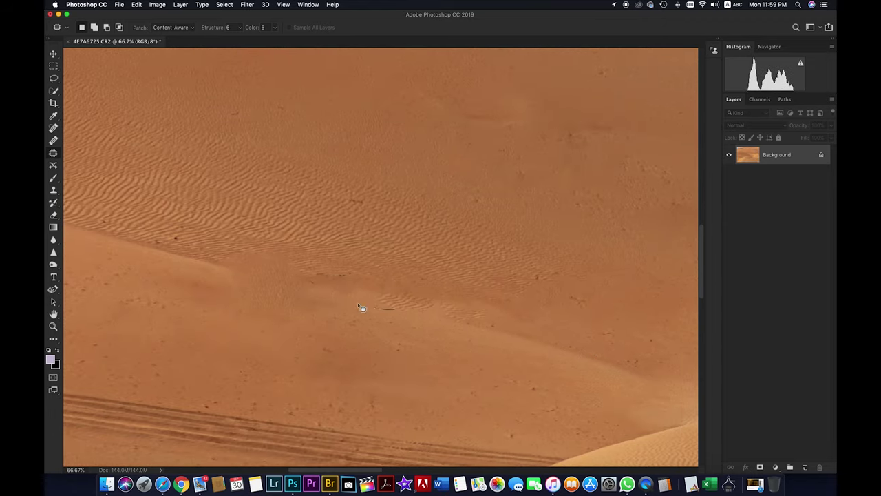
Patch the left tire tracks and Quick-Select the tracks along the dune edge for filling.
mouse_move(411, 353)
mouse_down()
mouse_move(486, 364)
mouse_move(447, 324)
mouse_move(540, 375)
mouse_up()
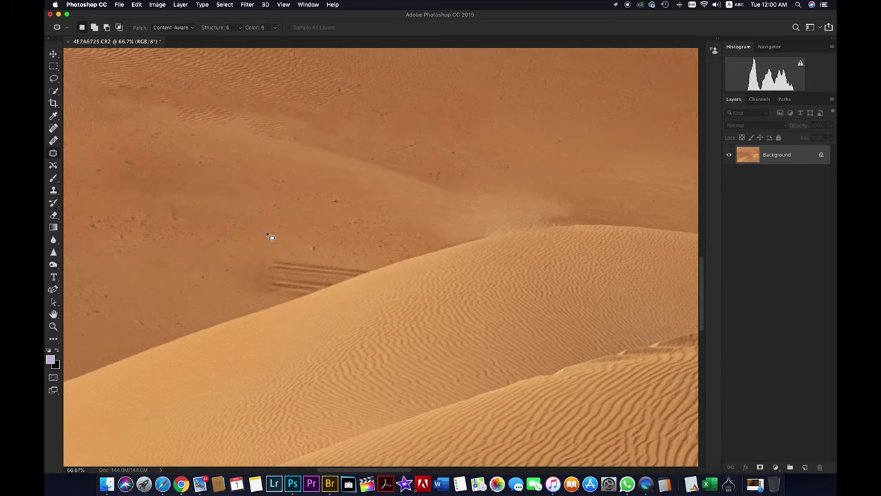
key(w)
drag(296, 296, 367, 267)
key(j)
key(ctrl+d)
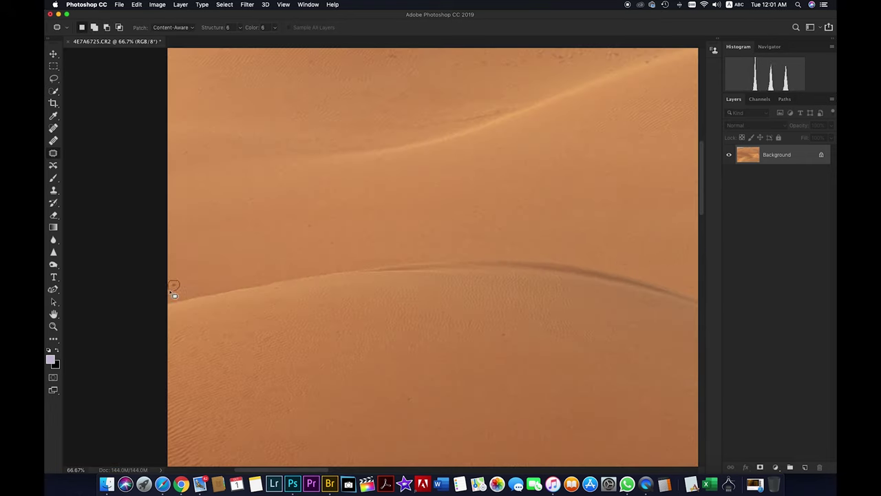
Outline and patch the small marks on the upper sand slope.
drag(173, 295, 492, 298)
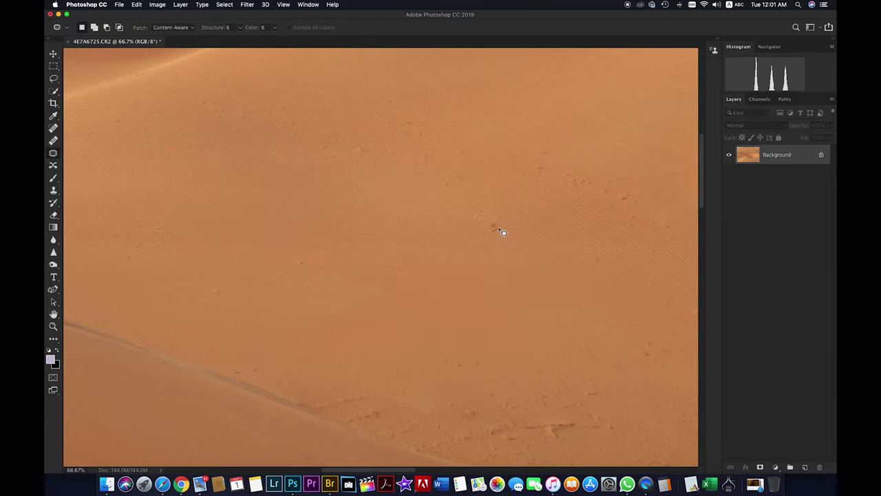
drag(445, 305, 425, 306)
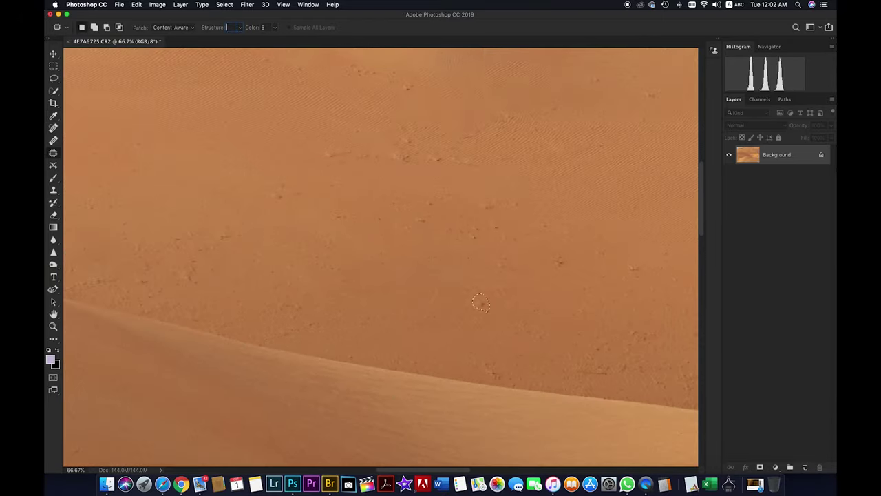
drag(484, 309, 474, 285)
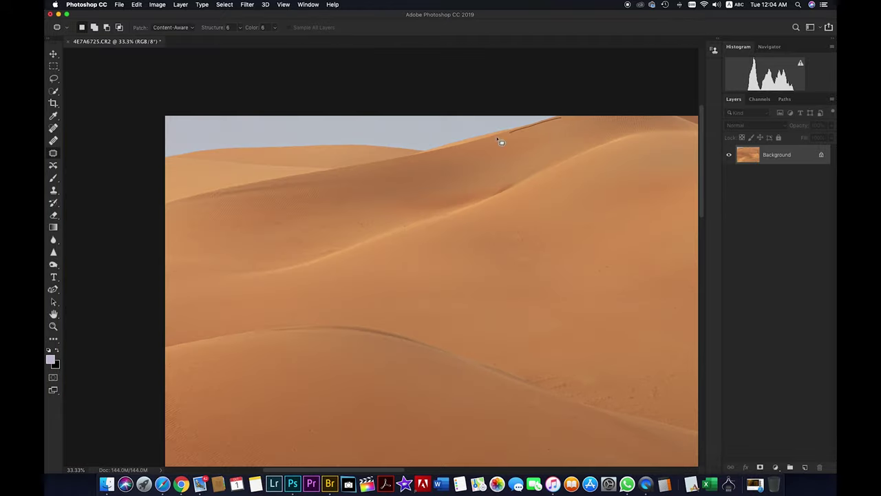
Content-Aware fill the top sky strip with sand, patch leftovers, and fit the image on screen.
key(shift+BackSpace)
key(Return)
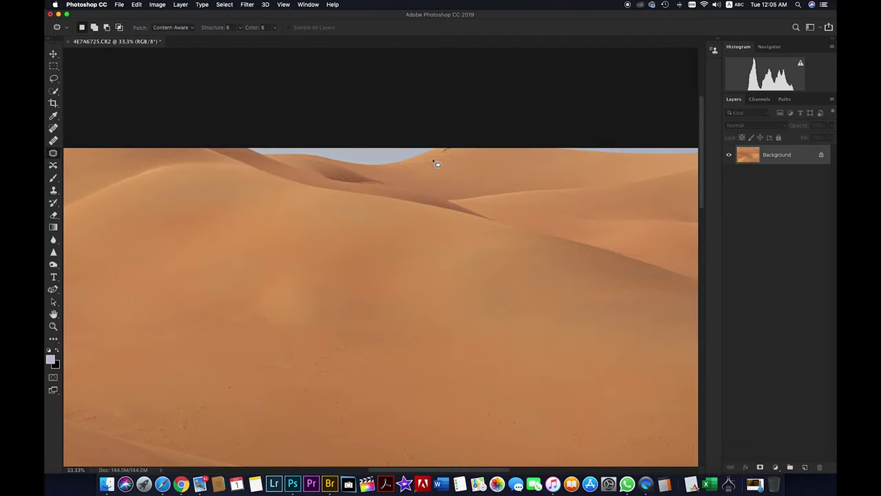
drag(437, 163, 446, 149)
key(shift+BackSpace)
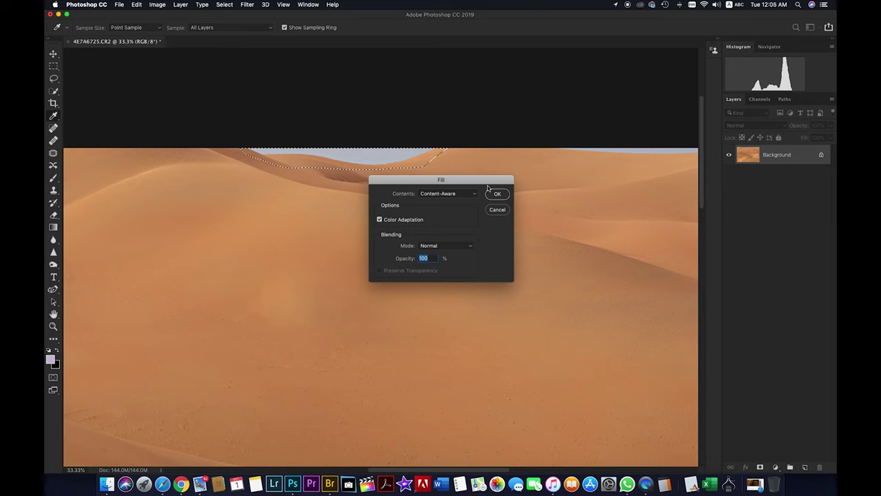
click(496, 193)
drag(496, 167, 462, 193)
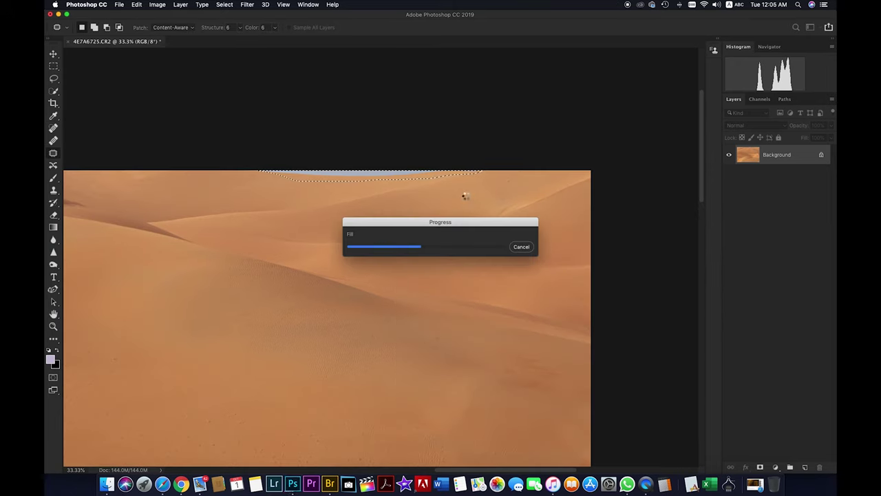
key(super+0)
click(247, 4)
click(270, 65)
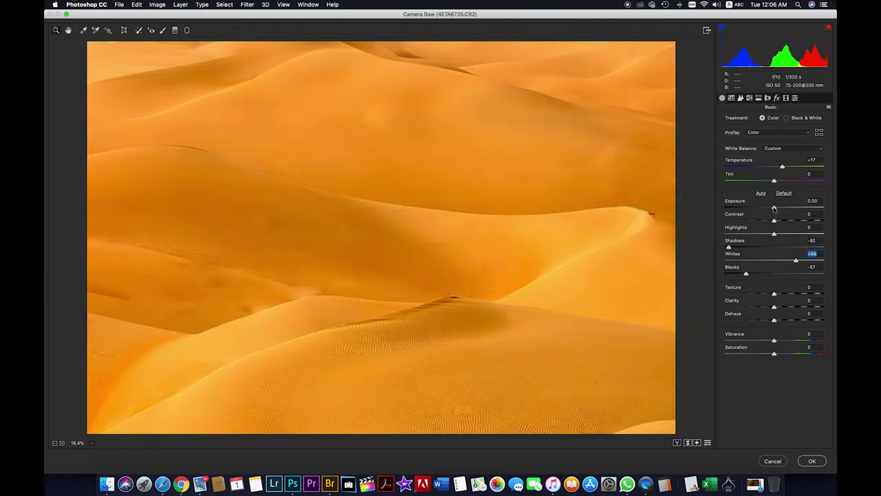
Grade the dunes in Camera Raw: Exposure -2.50, Highlights -70, Saturation -9, HSL Oranges -47.
drag(774, 208, 762, 208)
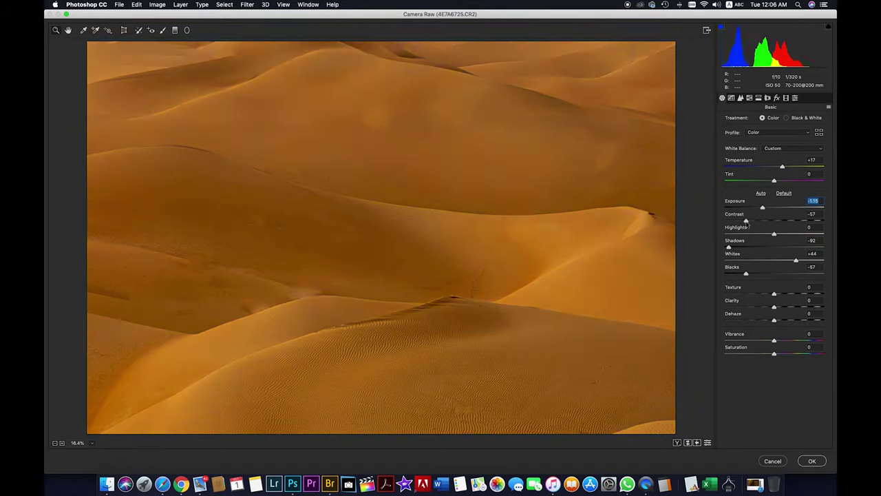
mouse_move(774, 353)
mouse_down()
mouse_move(740, 353)
mouse_move(760, 343)
mouse_move(769, 353)
mouse_move(762, 340)
mouse_up()
drag(762, 208, 749, 208)
drag(774, 235, 739, 234)
drag(809, 261, 813, 261)
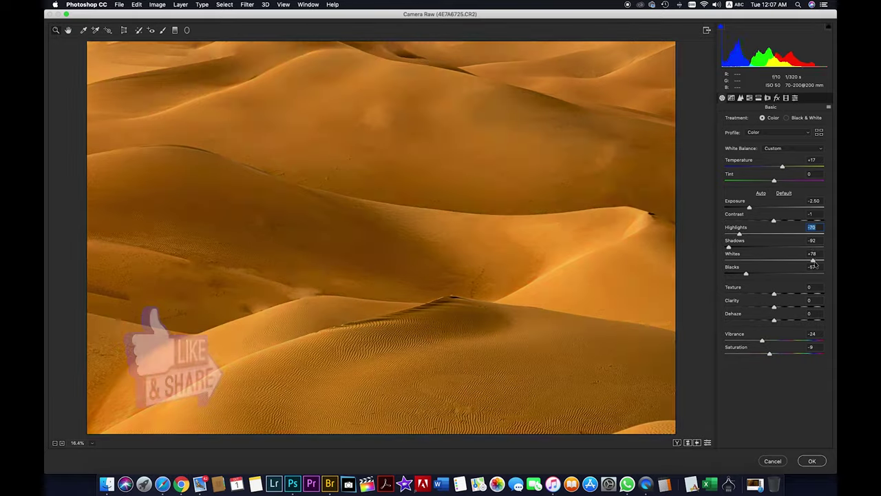
click(795, 98)
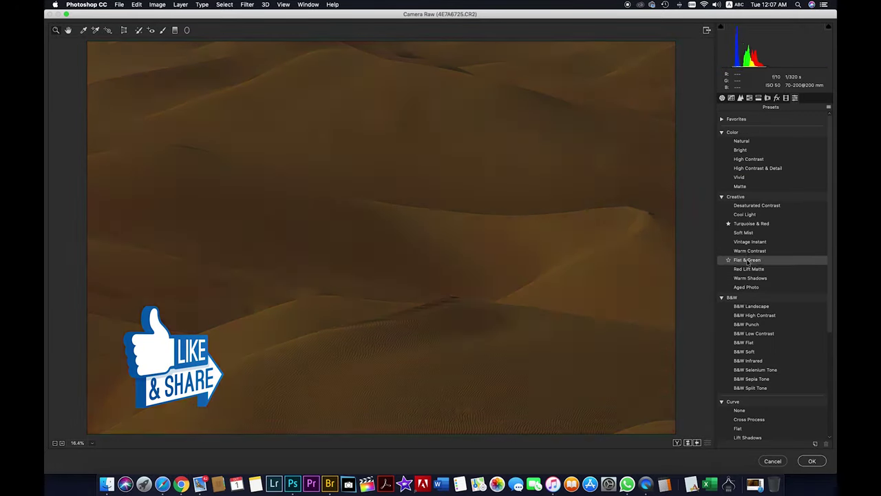
scroll(750, 275, down, 5)
scroll(746, 363, down, 2)
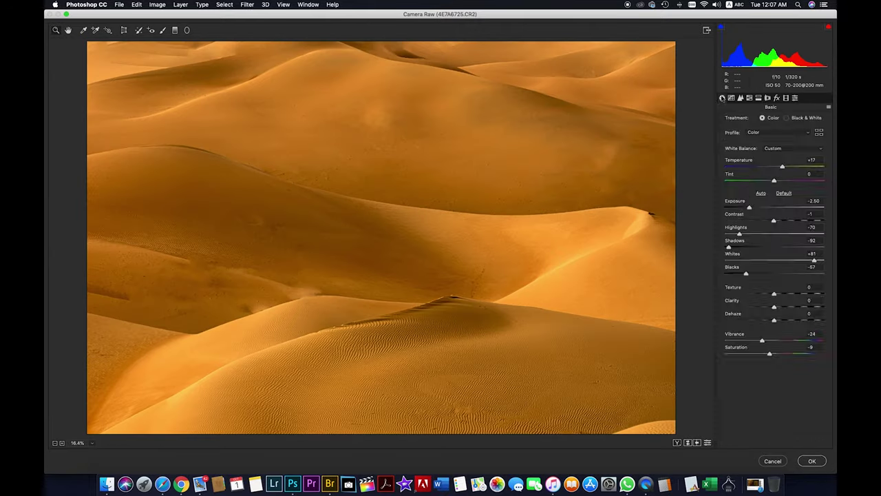
mouse_move(774, 165)
mouse_down()
mouse_move(736, 179)
mouse_move(767, 166)
mouse_up()
click(754, 120)
key(Return)
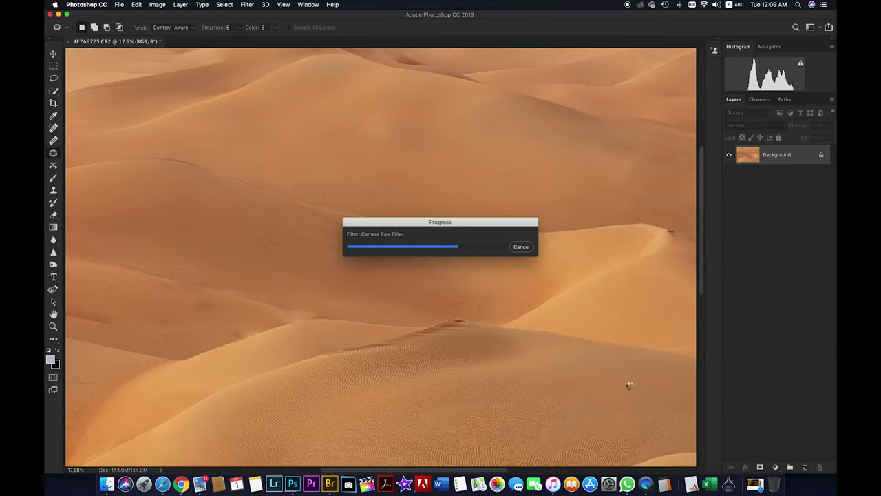
Lasso the long streak on the lower-left slope and Content-Aware fill it.
drag(214, 305, 219, 313)
drag(116, 326, 114, 326)
drag(183, 292, 73, 262)
key(shift+BackSpace)
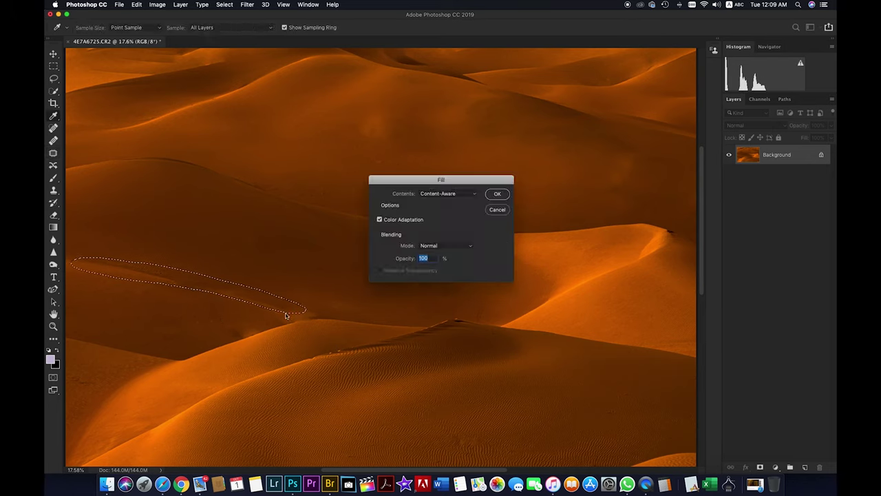
key(Return)
key(super+d)
Patch one last spot, then burn the left and middle dune shadows with a 600 px brush.
drag(337, 319, 358, 332)
key(o)
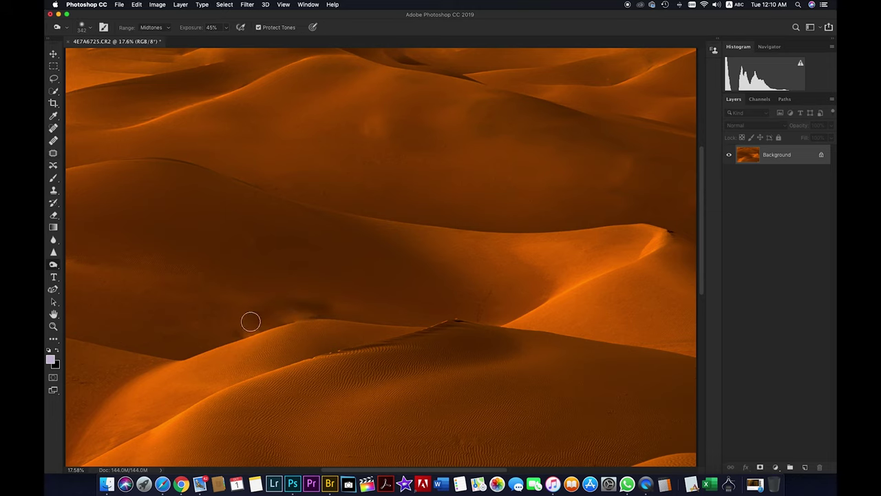
mouse_move(279, 300)
mouse_down()
mouse_move(71, 263)
mouse_move(254, 307)
mouse_move(83, 283)
mouse_move(210, 321)
mouse_move(55, 319)
mouse_move(263, 315)
mouse_up()
key(super+z)
key(super+z)
key(super+z)
click(67, 28)
text(600)
key(Return)
key(super+z)
mouse_move(387, 315)
mouse_down()
mouse_move(510, 275)
mouse_move(68, 282)
mouse_move(511, 316)
mouse_up()
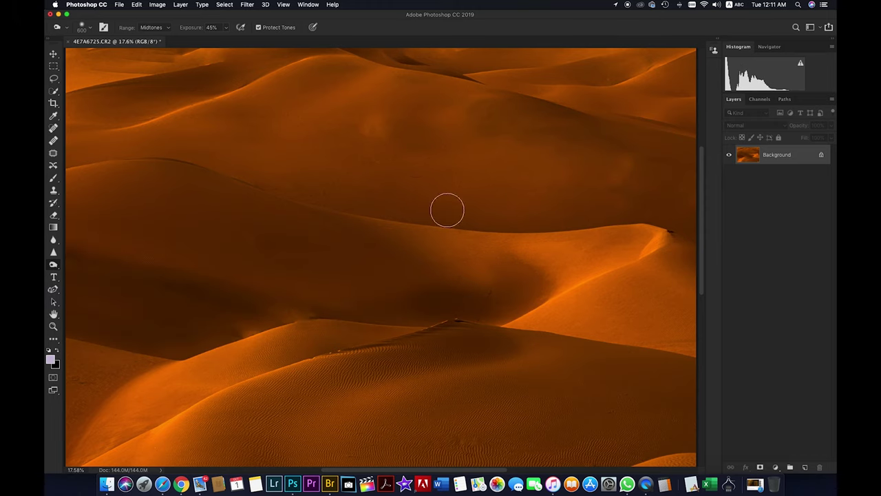
key(b)
alt+click(314, 85)
click(81, 28)
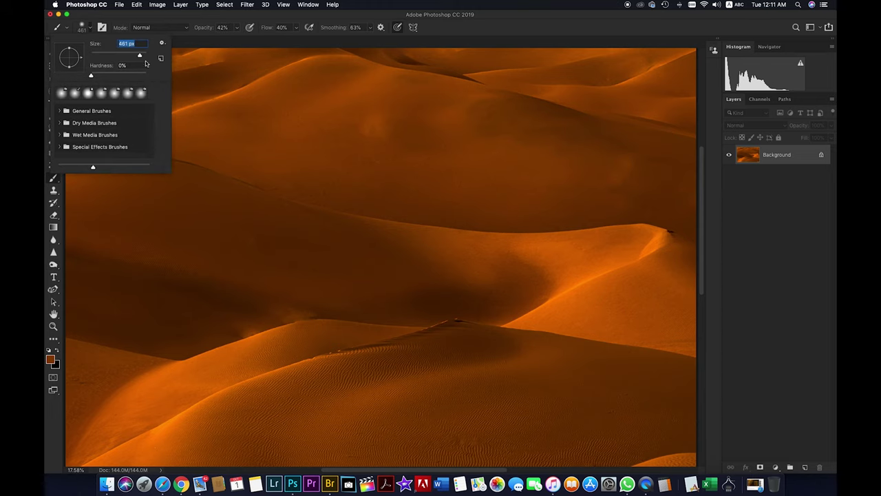
Paint brighter orange at 27% opacity over the left shadows and right sunlit slopes.
click(340, 134)
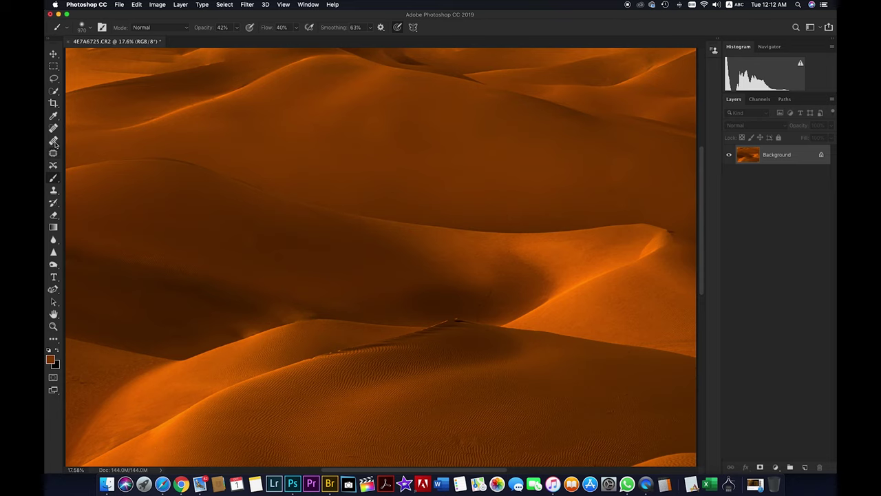
alt+click(523, 282)
mouse_move(122, 249)
mouse_down()
mouse_move(78, 238)
mouse_move(276, 314)
mouse_move(395, 310)
mouse_move(505, 269)
mouse_move(712, 319)
mouse_up()
key(2)
key(7)
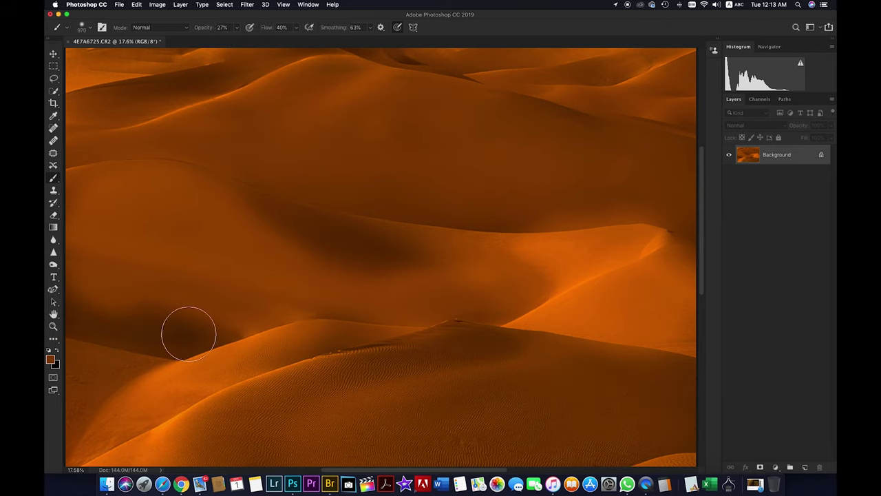
mouse_move(563, 262)
mouse_down()
mouse_move(543, 250)
mouse_move(435, 244)
mouse_up()
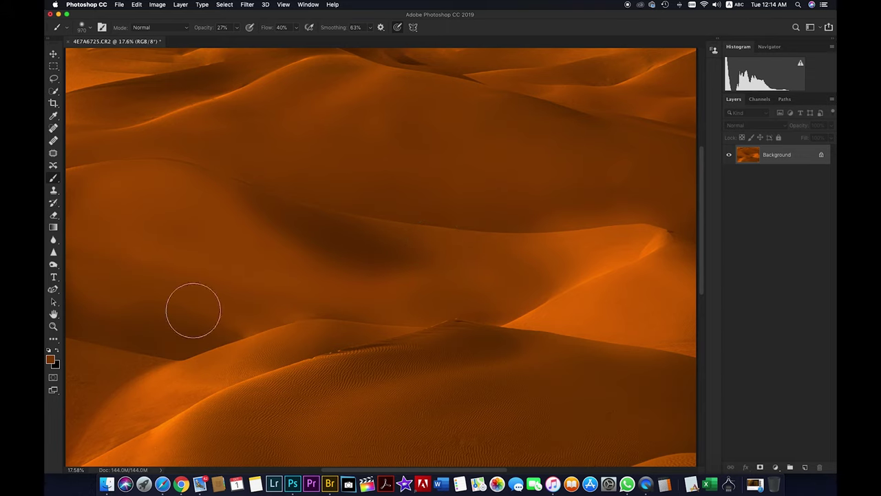
drag(599, 261, 645, 206)
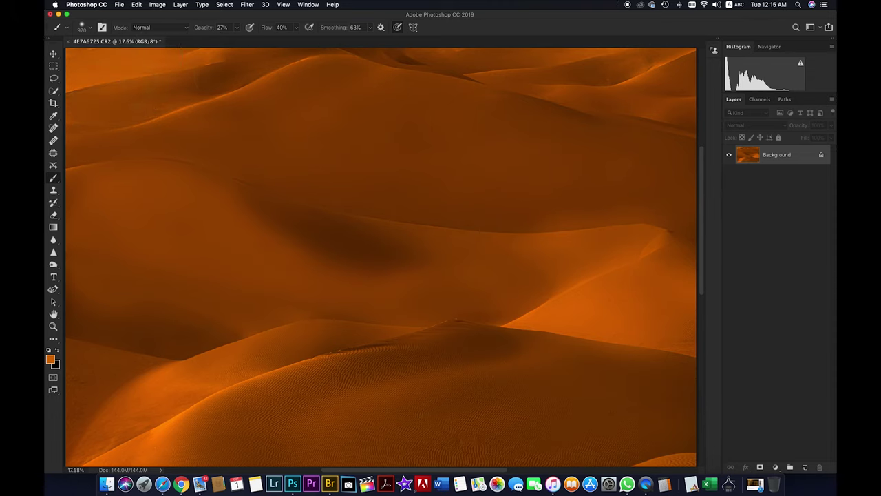
Resize the brush to 800 px and sample a dark brown from the dunes.
right_click(104, 76)
mouse_move(150, 48)
mouse_down()
mouse_move(299, 123)
mouse_move(267, 125)
mouse_up()
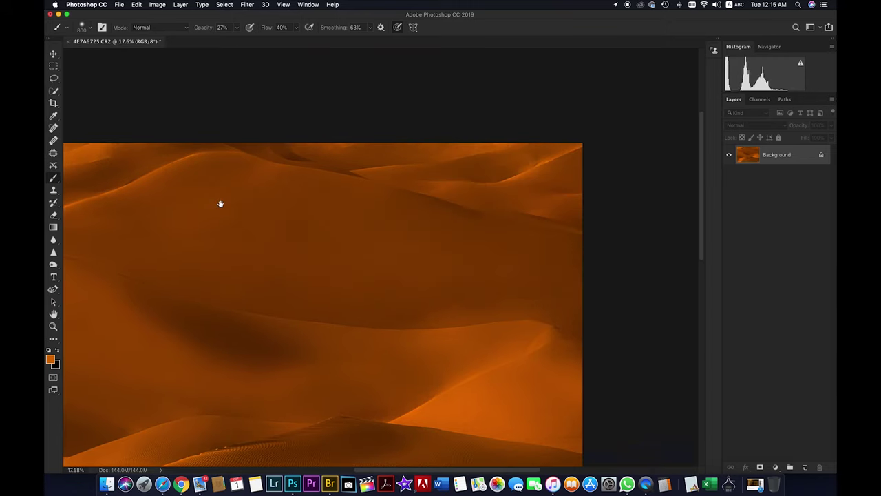
alt+click(431, 129)
scroll(323, 177, right, 5)
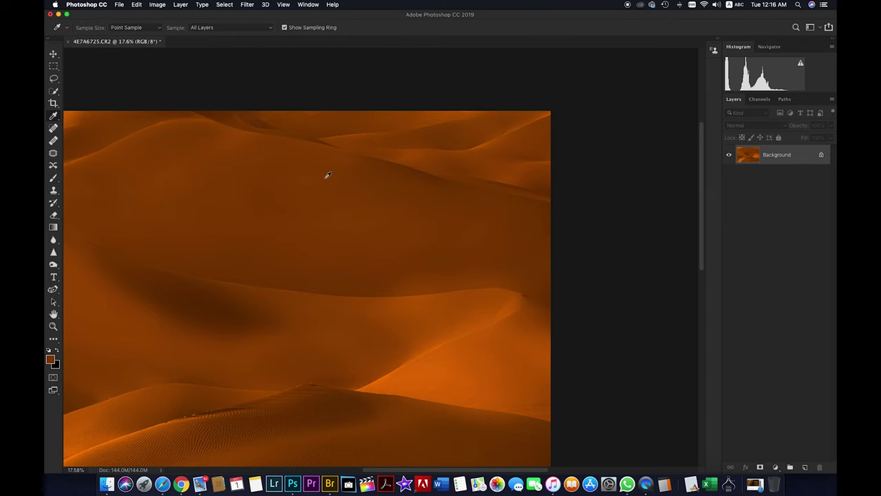
scroll(424, 209, up, 3)
scroll(424, 208, left, 5)
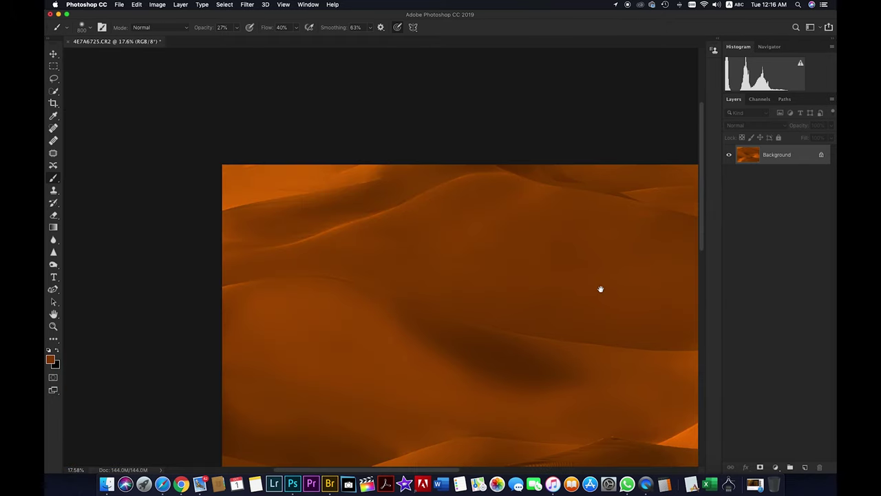
scroll(600, 289, right, 5)
scroll(599, 289, down, 5)
scroll(447, 310, down, 2)
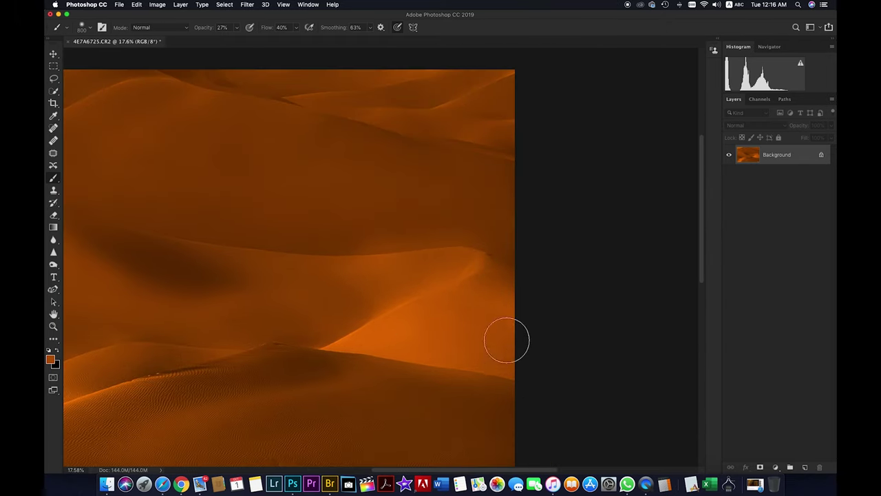
drag(405, 341, 625, 256)
Sample a darker brown sand colour and touch up the dune edges while zoomed in.
key(i)
click(53, 178)
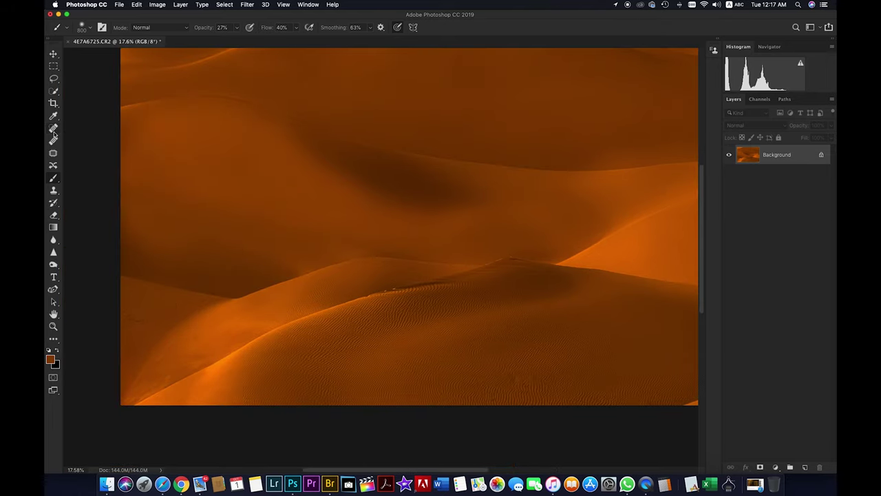
key(i)
click(168, 301)
key(b)
scroll(374, 311, right, 5)
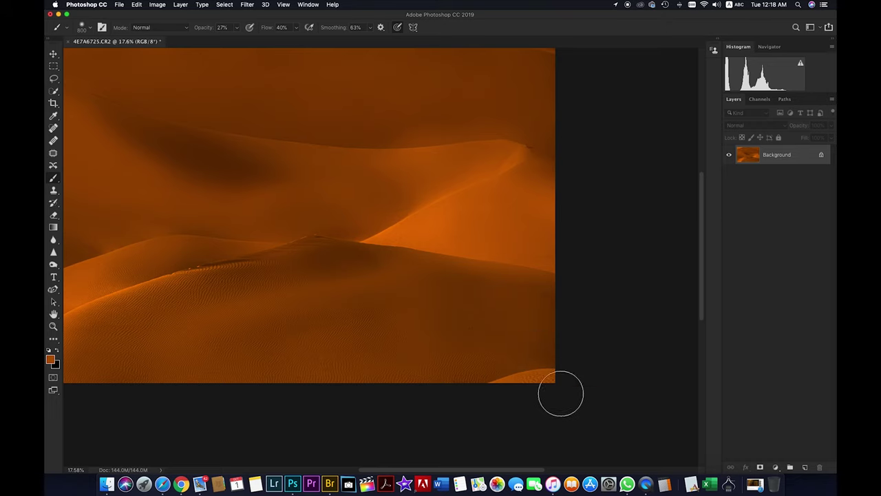
key(ctrl+plus)
key(v)
key(ctrl+plus)
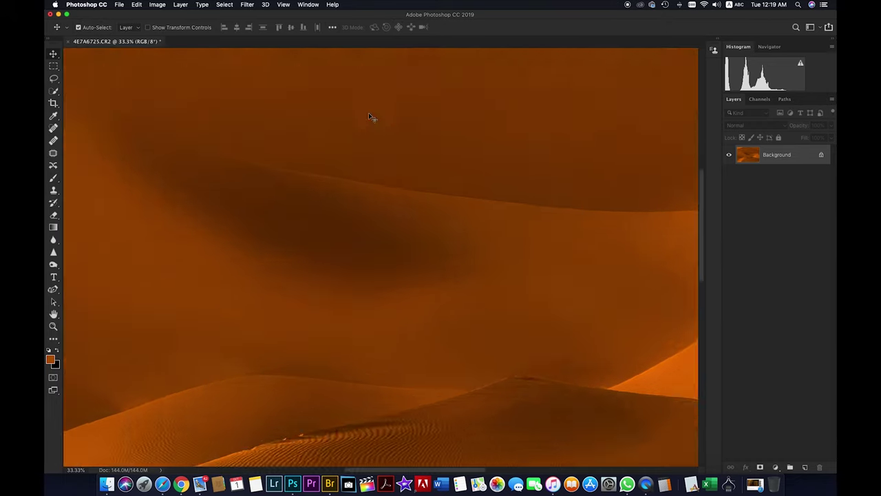
key(b)
click(85, 27)
click(435, 292)
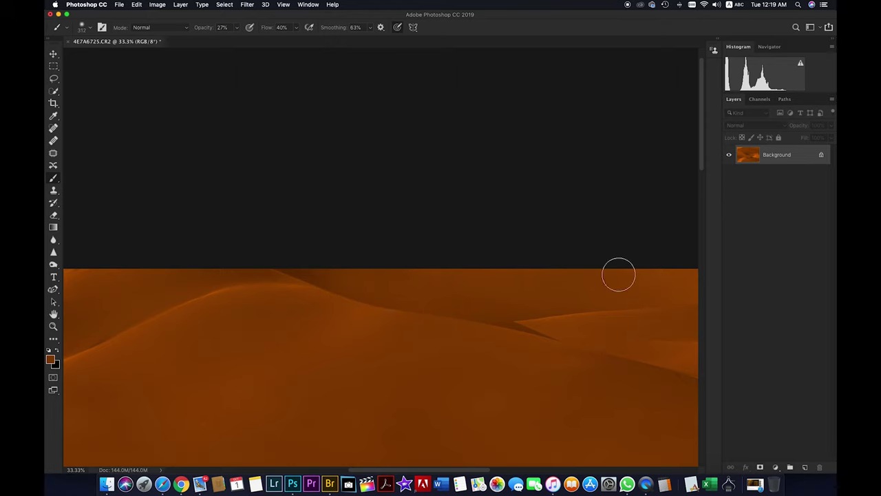
key(ctrl+0)
Save the image as JPEG 'Desert sep 2019 cleaning.jpg' with the default quality options.
key(ctrl+shift+s)
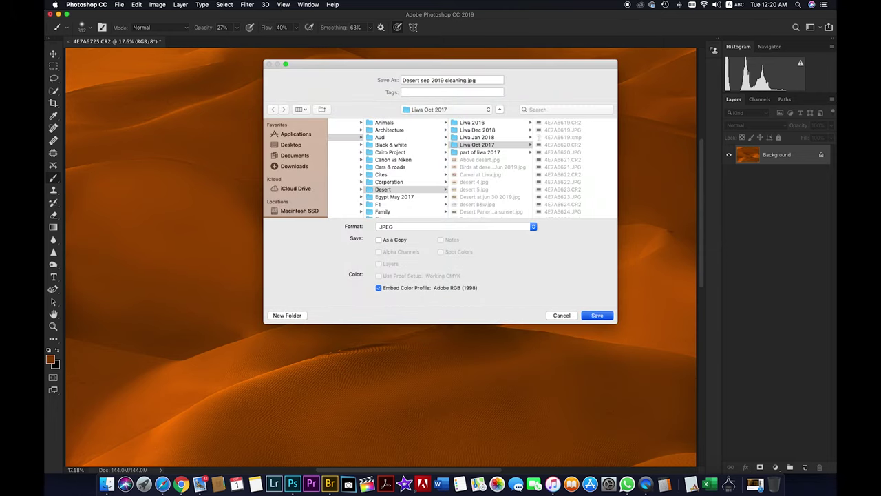
key(Return)
click(491, 129)
Open the Curves adjustment from Image > Adjustments.
click(248, 4)
click(157, 4)
click(268, 58)
Add a curve point at Input 127 / Output 147 to brighten the midtones.
drag(203, 136, 692, 186)
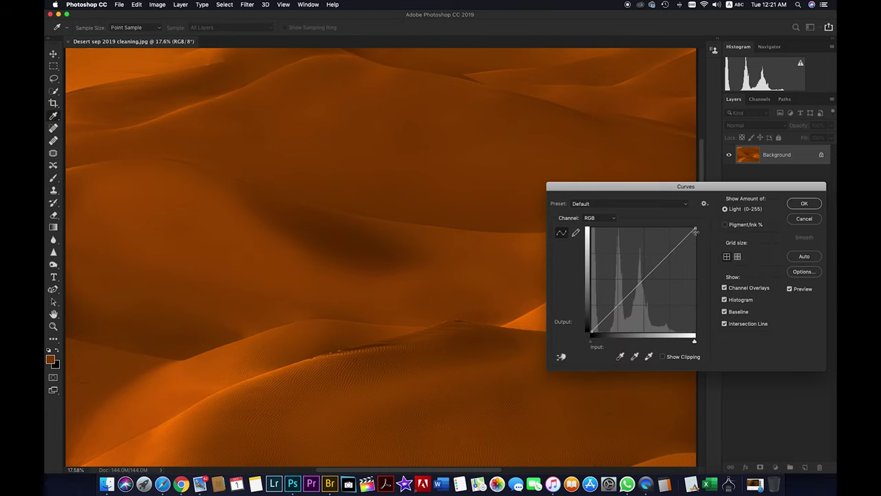
mouse_move(592, 333)
mouse_down()
mouse_move(592, 324)
mouse_move(592, 332)
mouse_up()
drag(641, 289, 643, 271)
Raise the Levels black input to deepen shadows, then open the Camera Raw filter.
key(super+l)
drag(168, 290, 720, 261)
drag(642, 356, 688, 357)
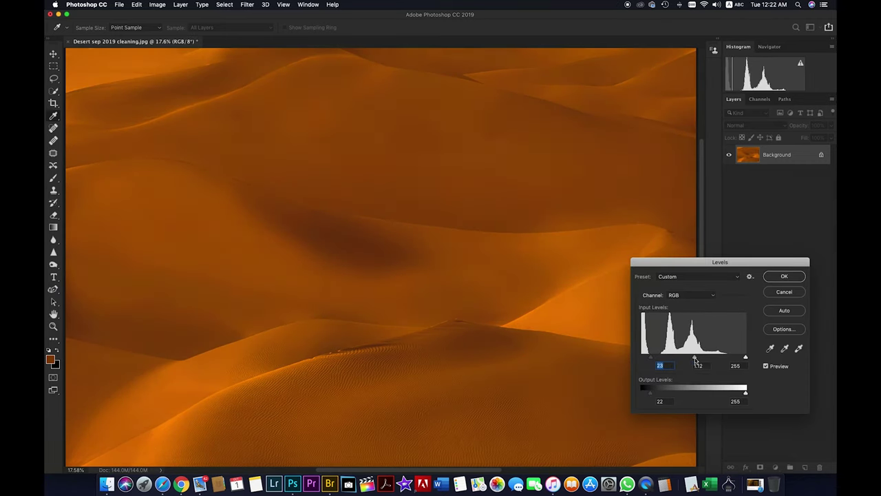
click(784, 276)
click(247, 4)
click(276, 53)
Apply Auto, warm Temperature, tweak Exposure, Blacks and Vibrance, and add luminance noise reduction.
click(761, 193)
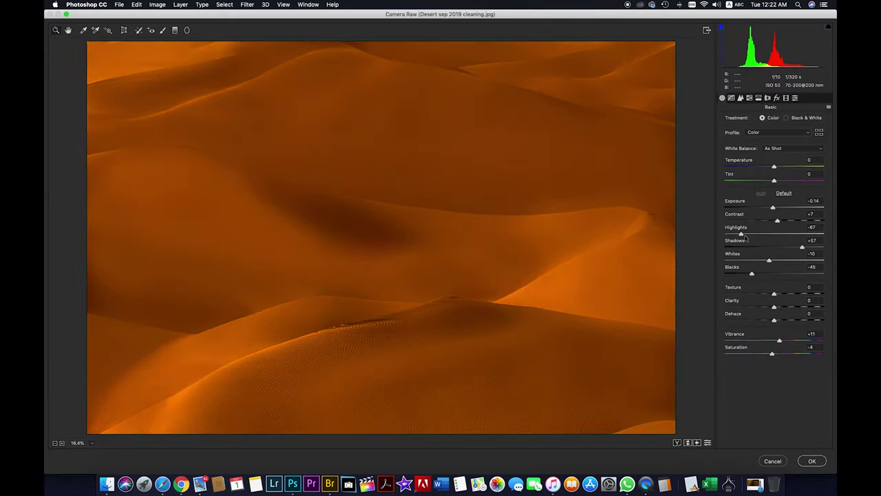
drag(759, 275, 762, 275)
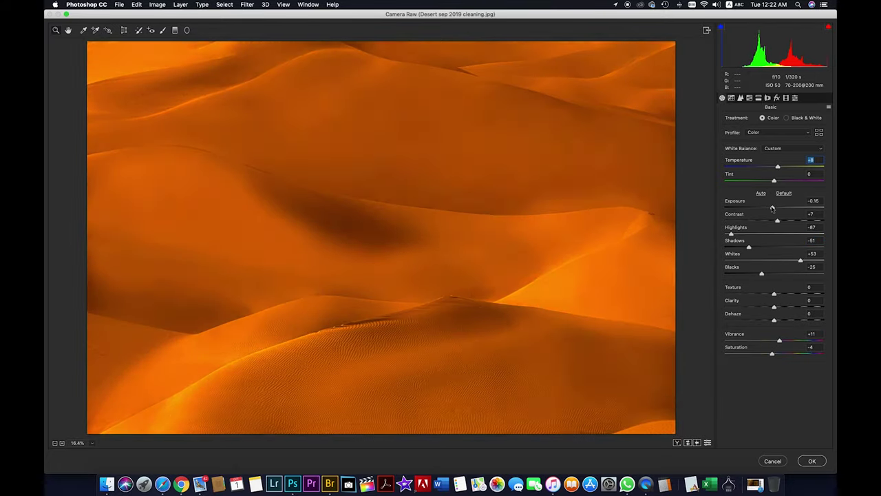
drag(774, 166, 778, 167)
drag(772, 208, 768, 207)
drag(779, 340, 767, 341)
click(741, 98)
drag(727, 205, 743, 205)
click(811, 460)
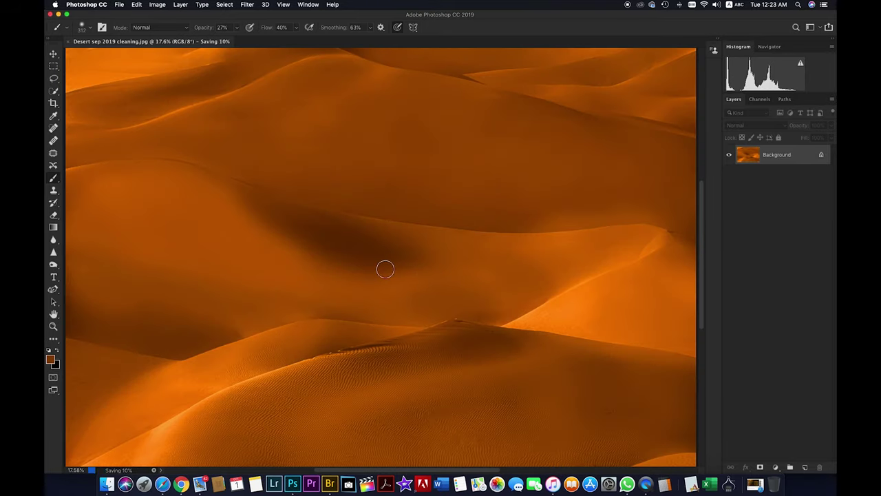
Open the original 4E7A6725.JPG from Bridge alongside the edited dunes document.
key(super+Tab)
double_click(621, 377)
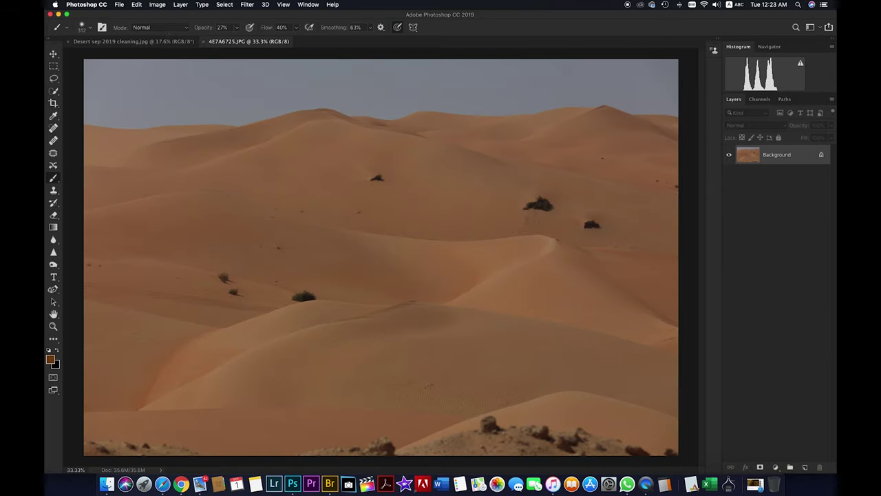
click(158, 42)
click(254, 42)
Compare the edited dunes with the original, with workspace panels hidden for a clean view.
click(173, 42)
click(230, 42)
click(171, 42)
key(Tab)
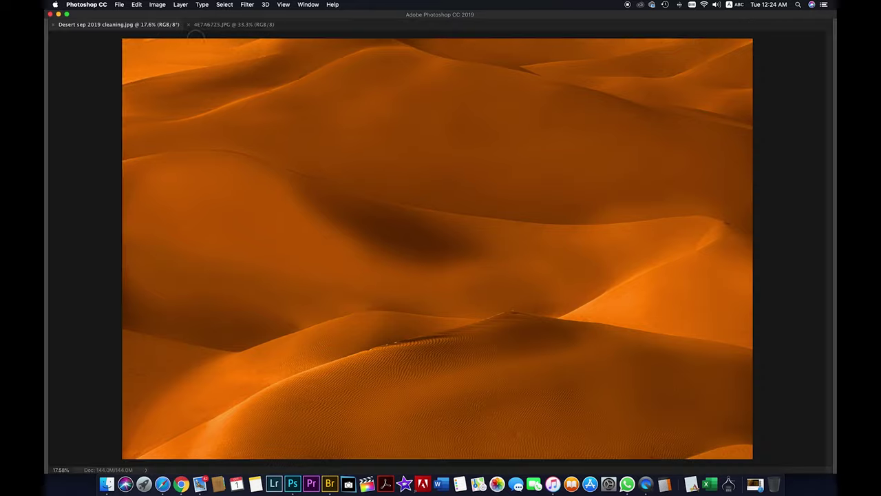
click(215, 25)
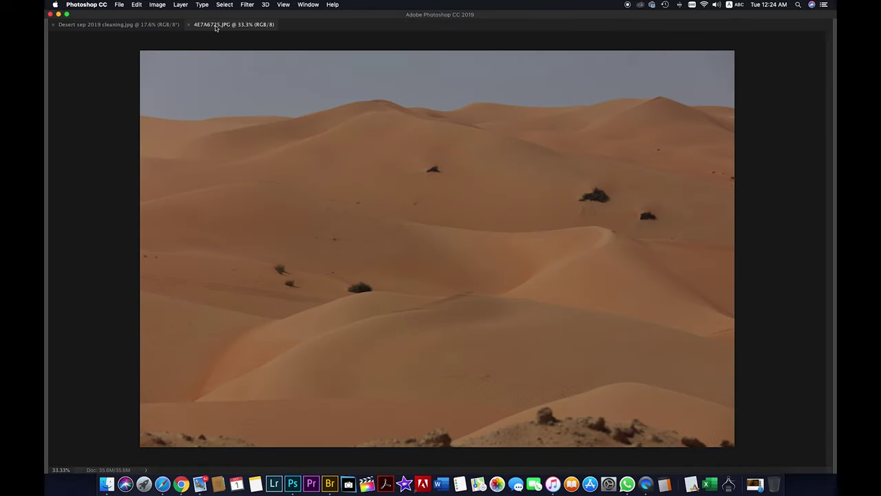
click(145, 26)
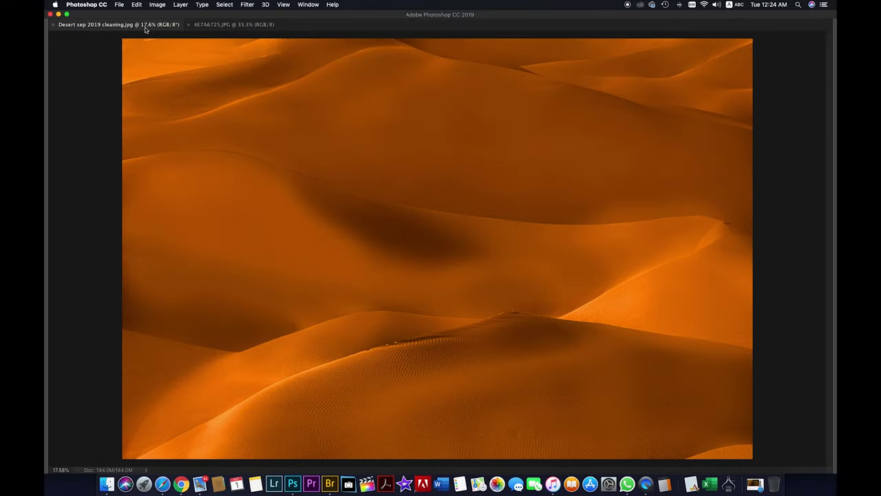